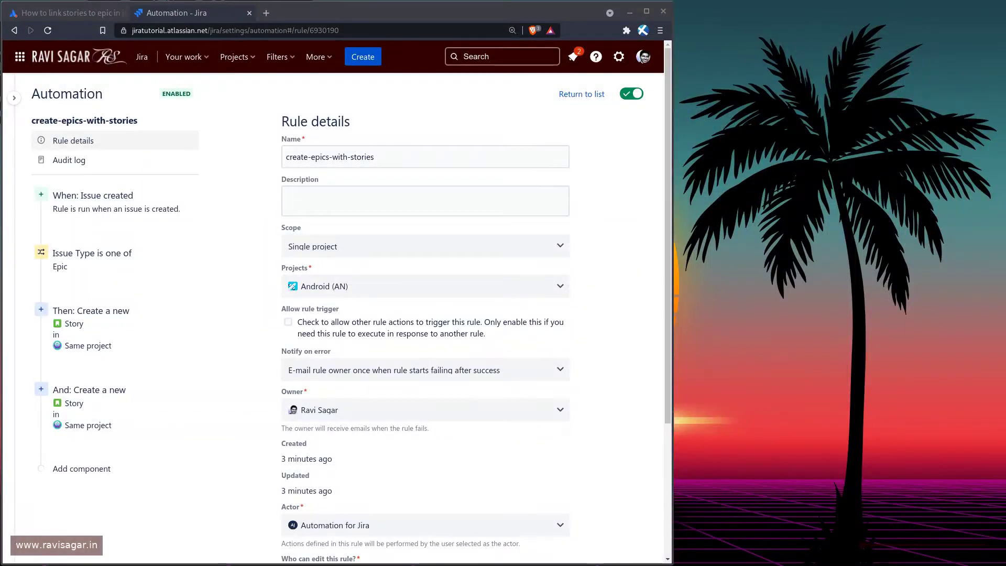
Read the community question about linking stories to a new epic.
key("ctrl+shift+Tab")
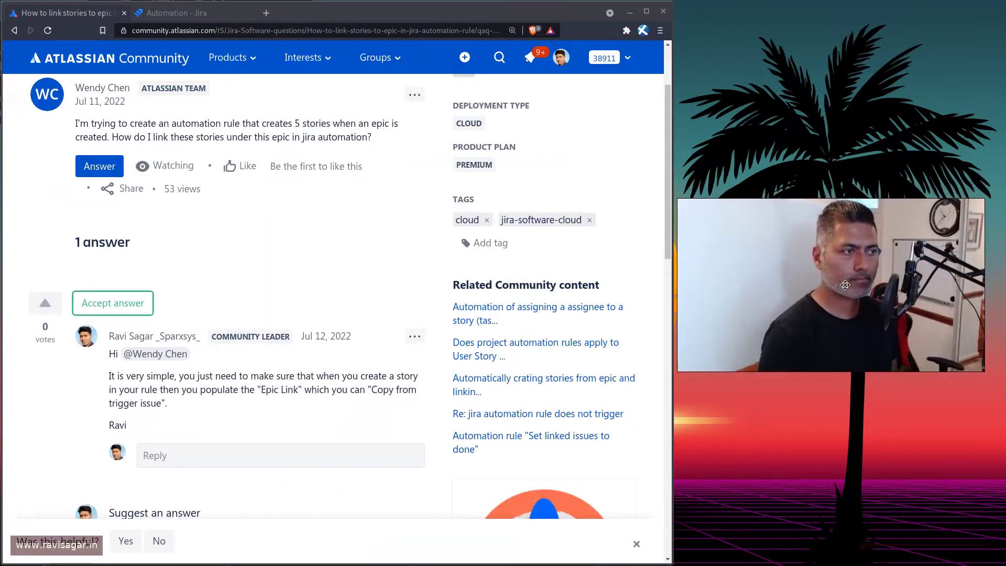
left_click_drag(847, 284, 850, 286)
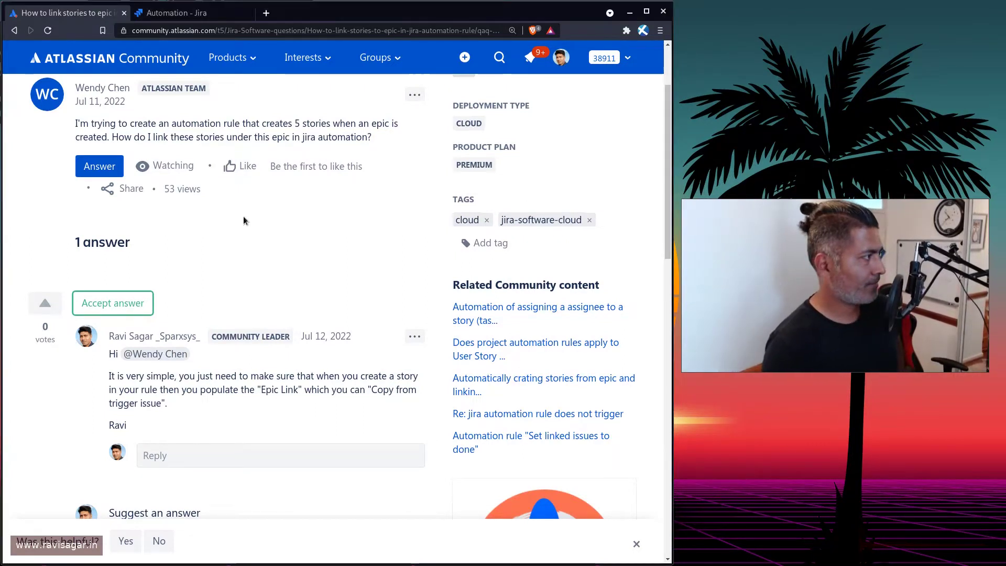
scroll(233, 276, "up", 2)
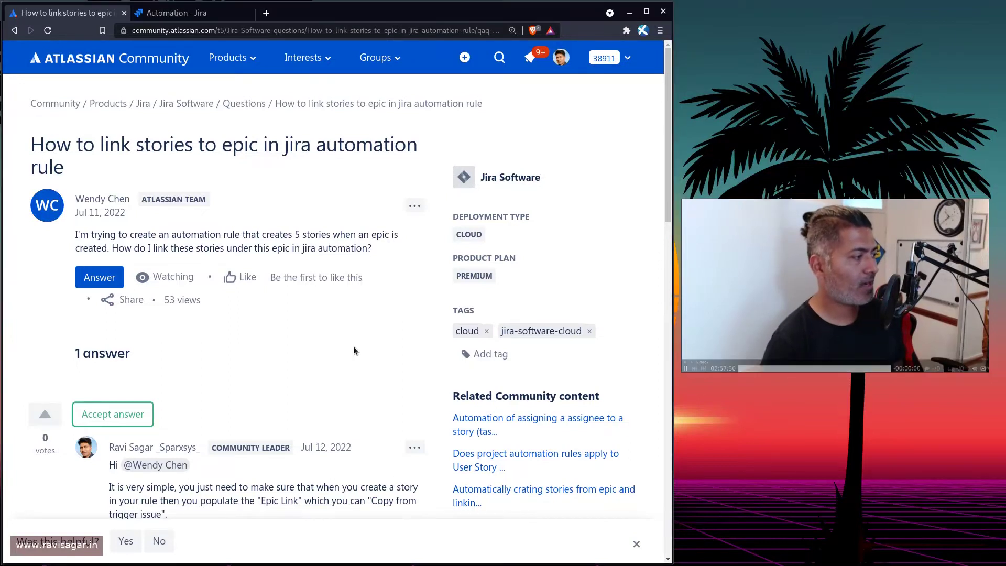
Review the Issue created trigger, the issue type condition, and the first Story 1 action.
key("ctrl+Tab")
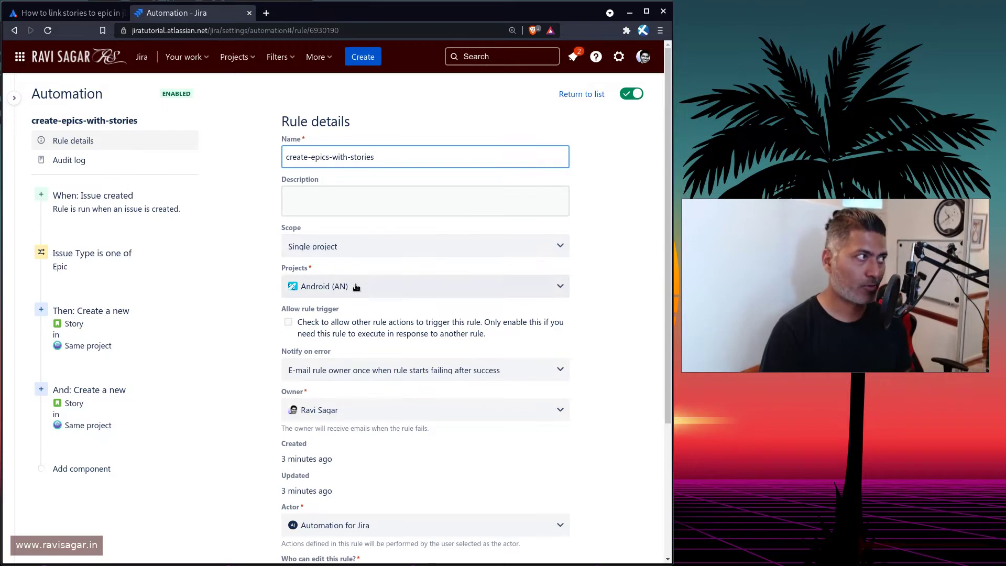
left_click(119, 210)
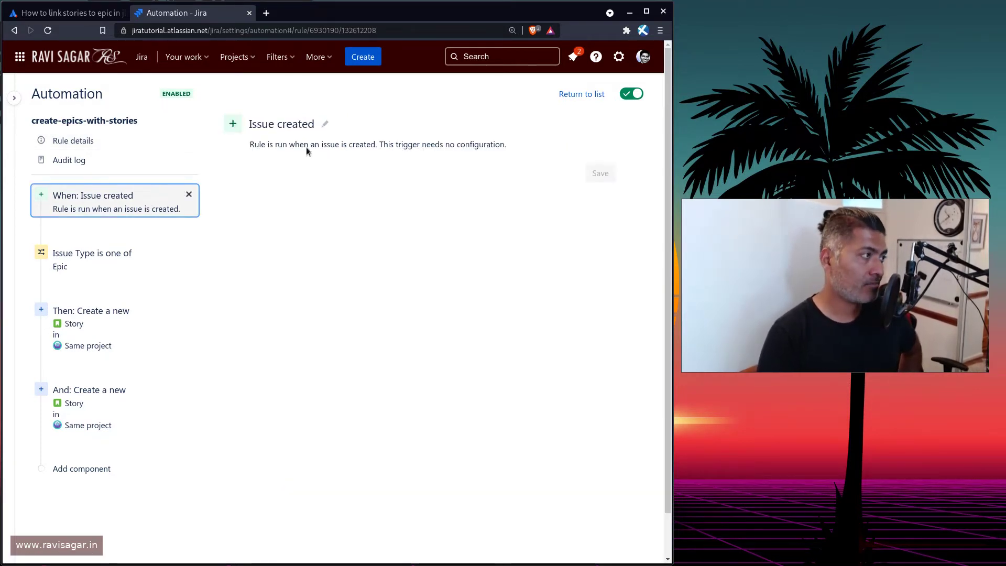
left_click(99, 259)
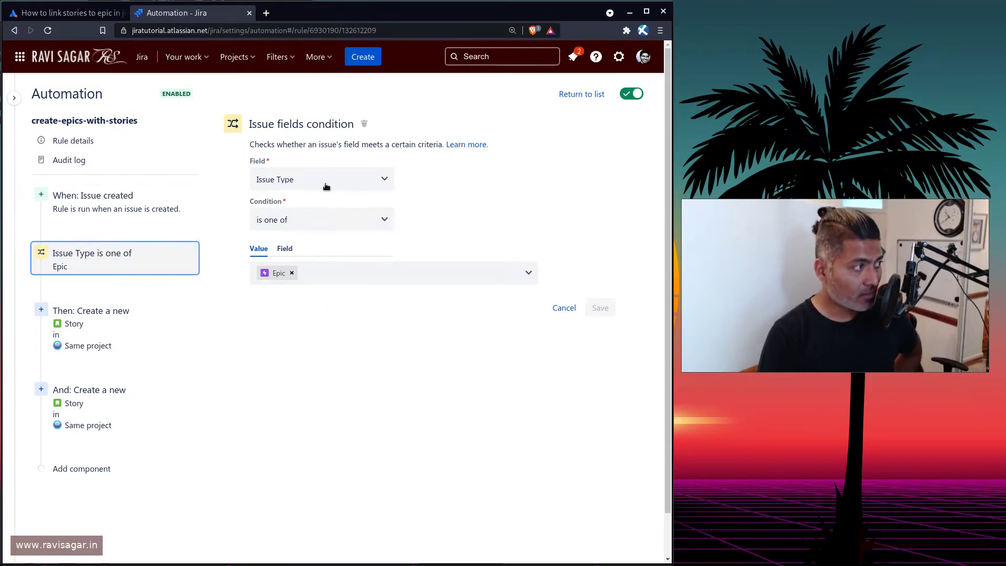
left_click(107, 324)
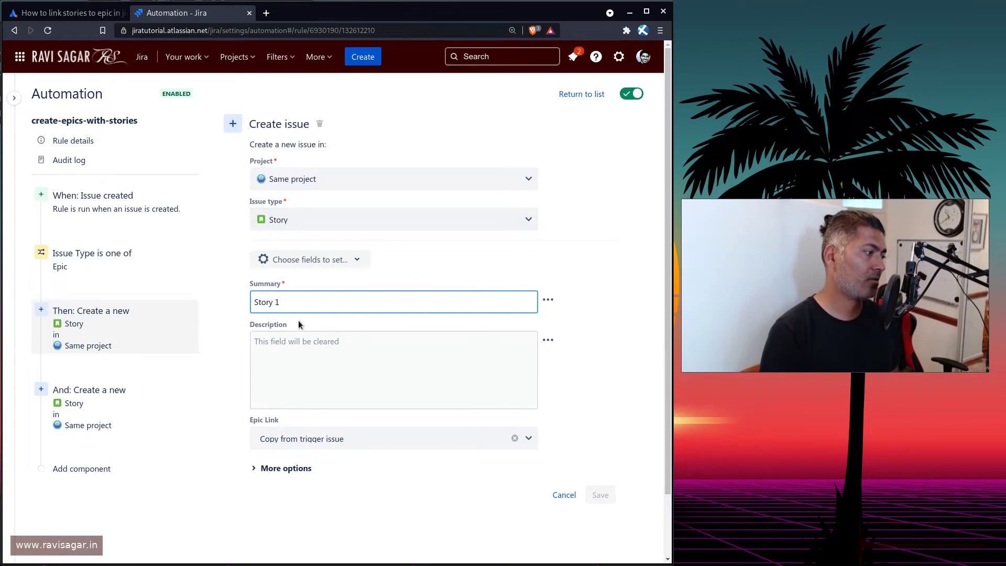
Check the second Story 2 action's fields and add a new component after it.
scroll(299, 331, "down", 2)
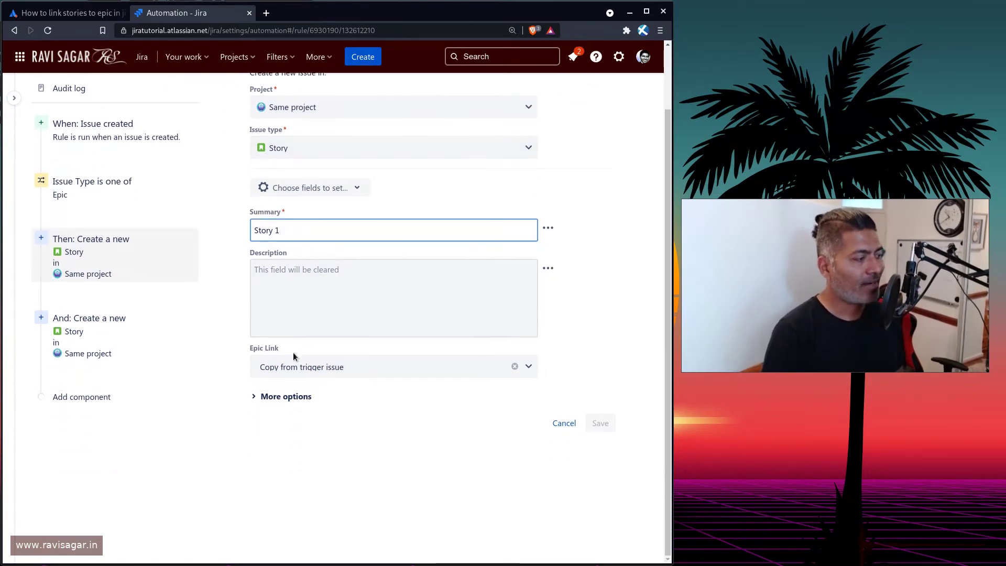
left_click(325, 190)
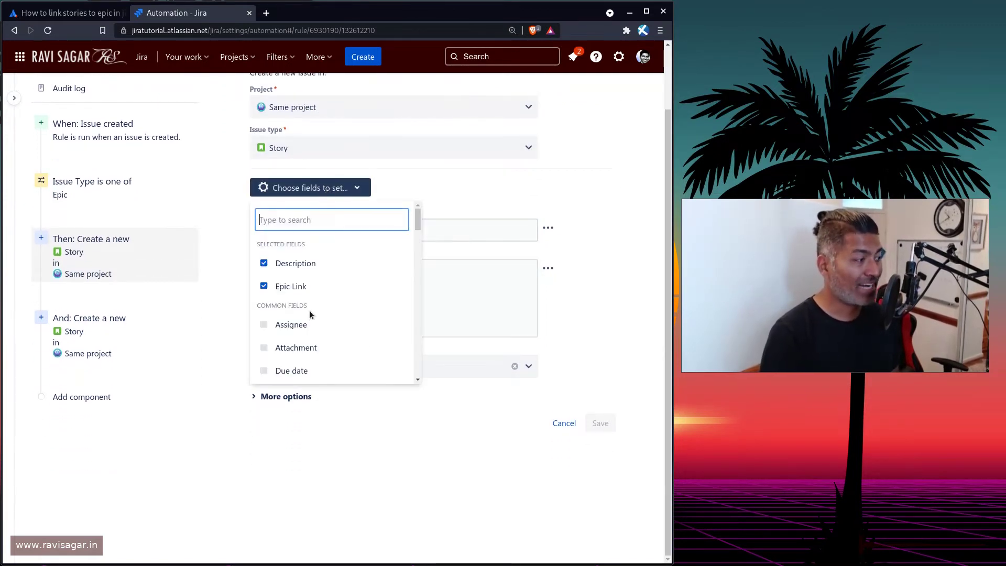
left_click(362, 480)
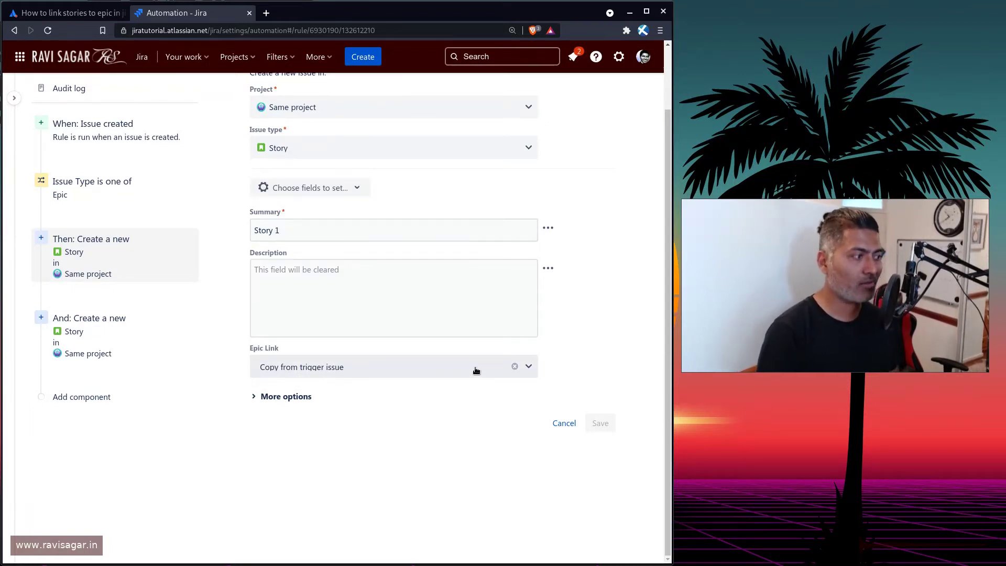
left_click(117, 341)
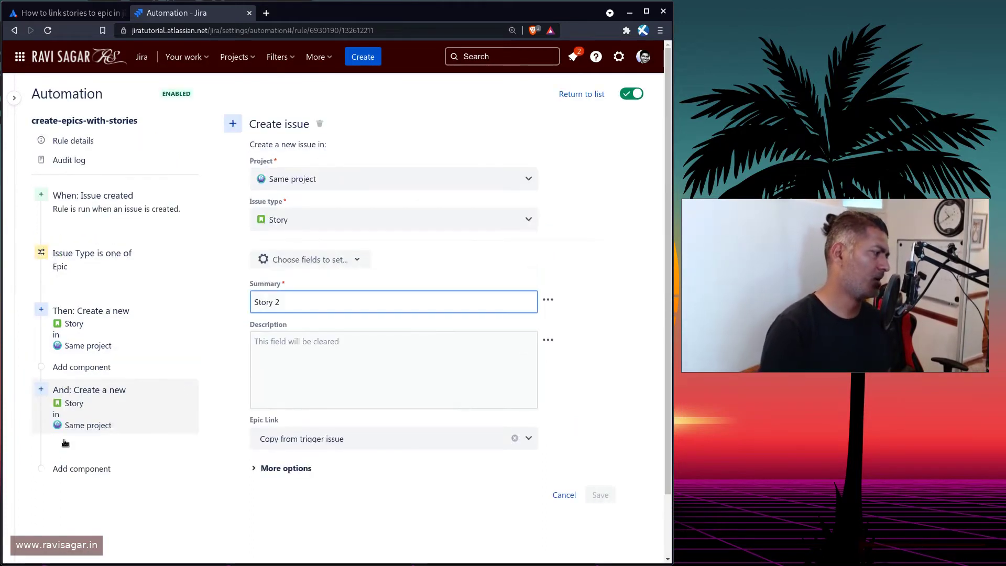
left_click(77, 473)
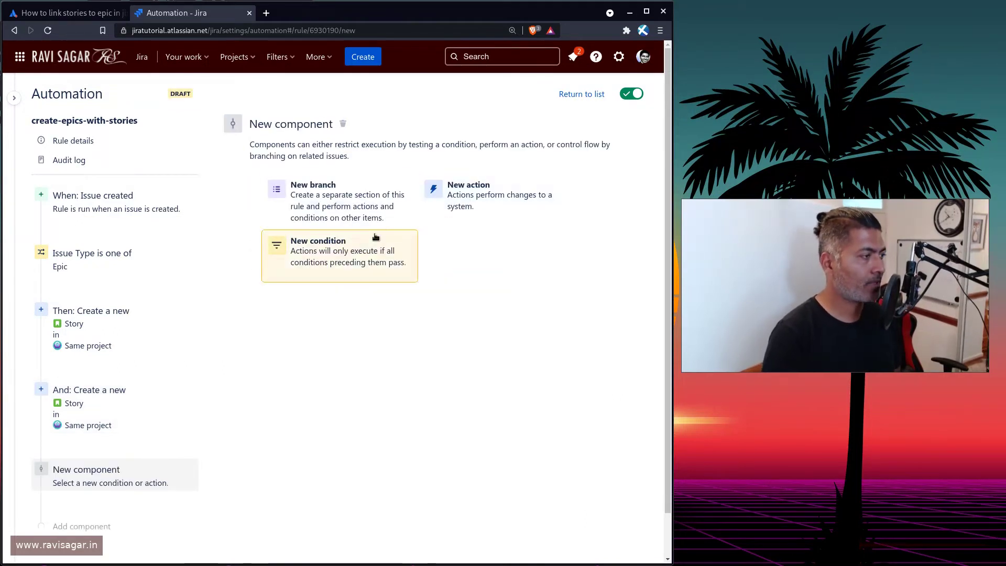
Add a Create issue action of type Story that sets the Epic Link field.
left_click(499, 196)
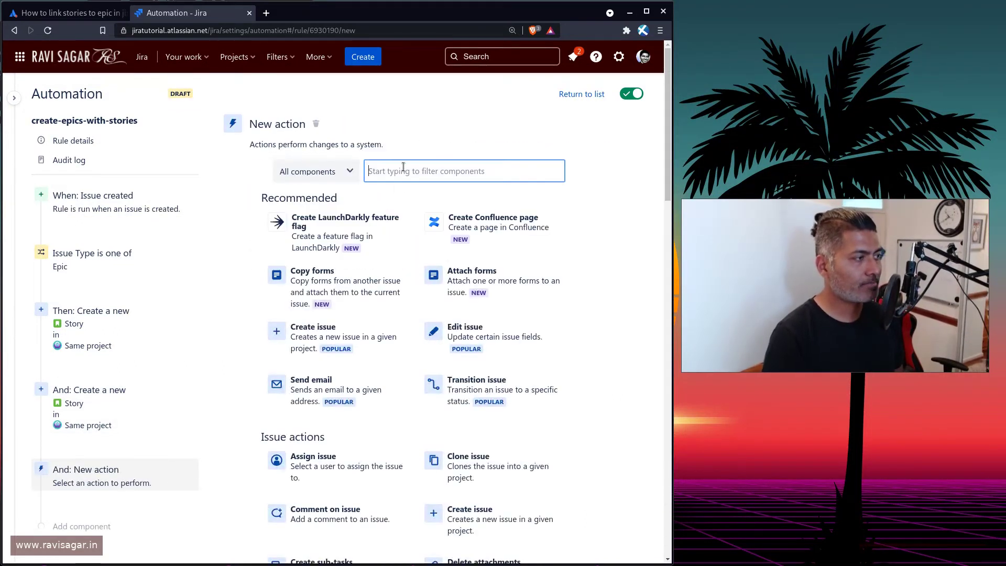
type("create")
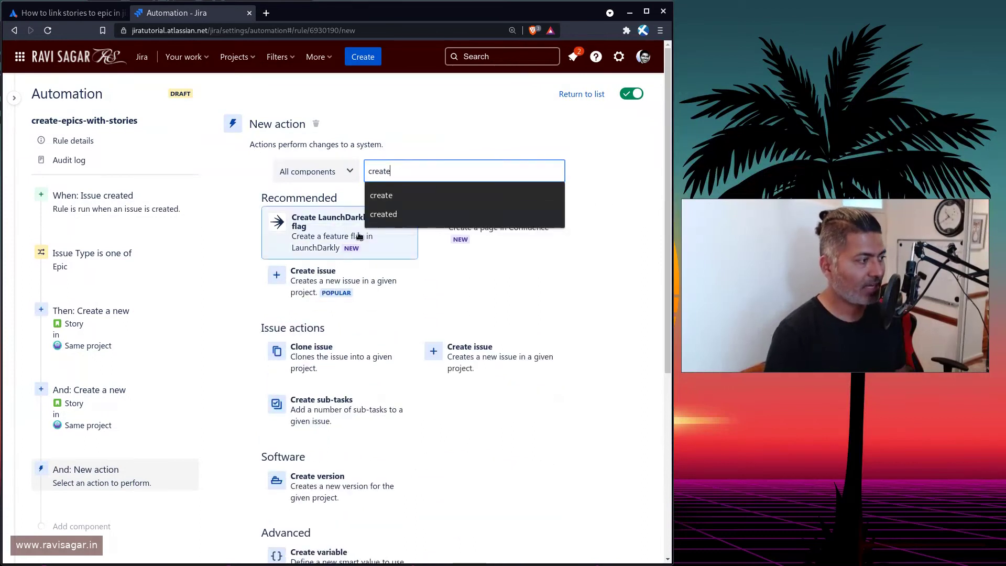
left_click(335, 270)
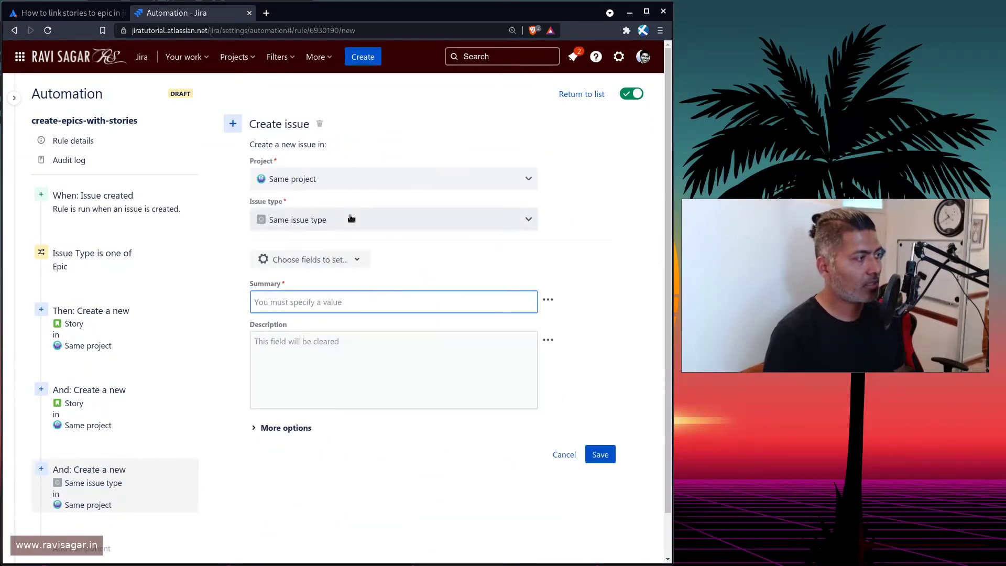
left_click(351, 219)
left_click(313, 302)
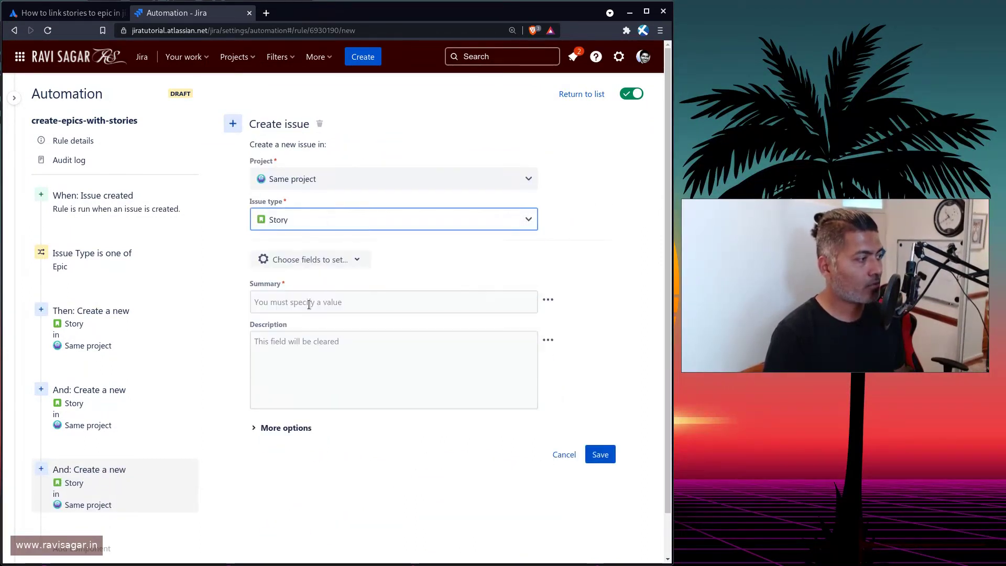
left_click(332, 265)
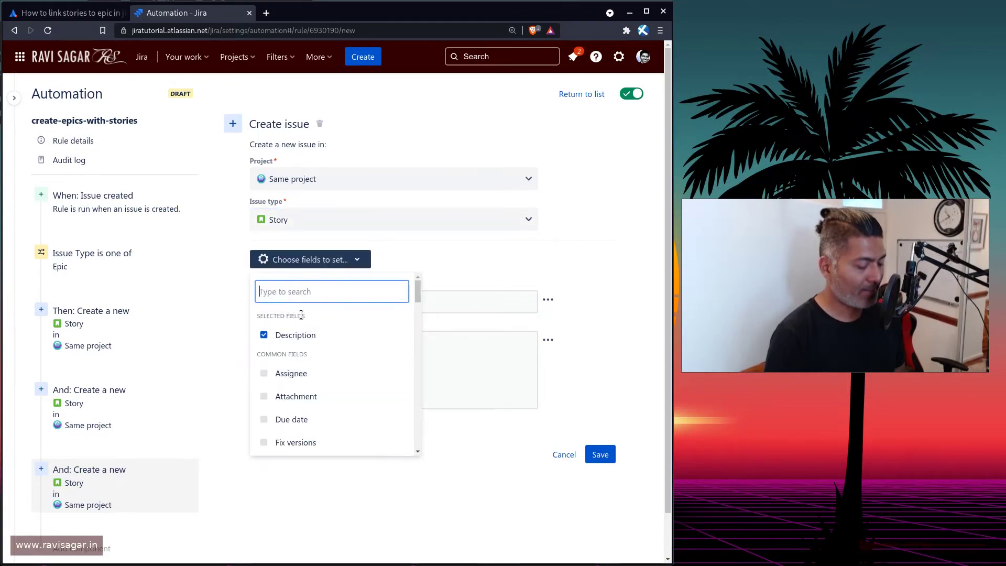
type("epic li")
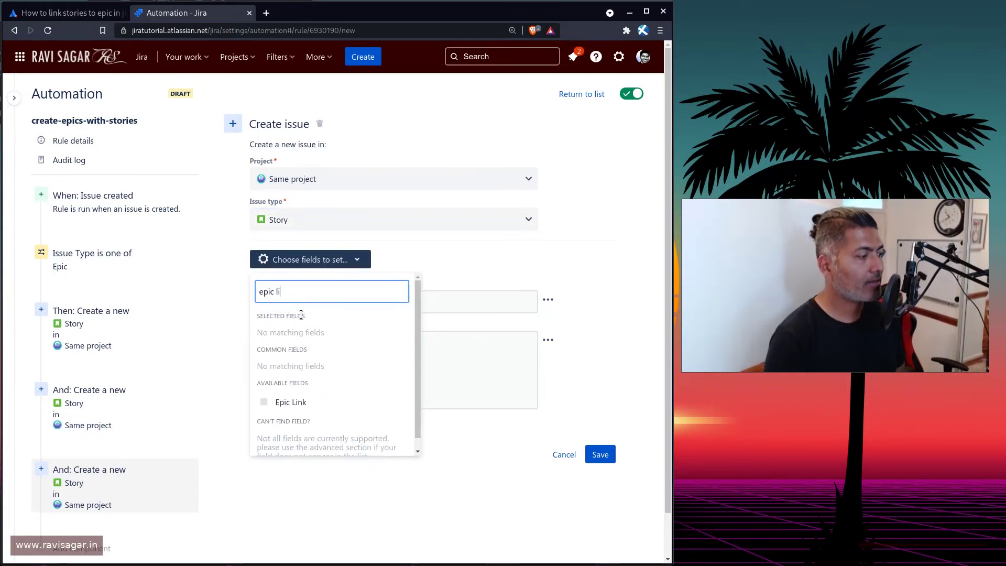
left_click(286, 402)
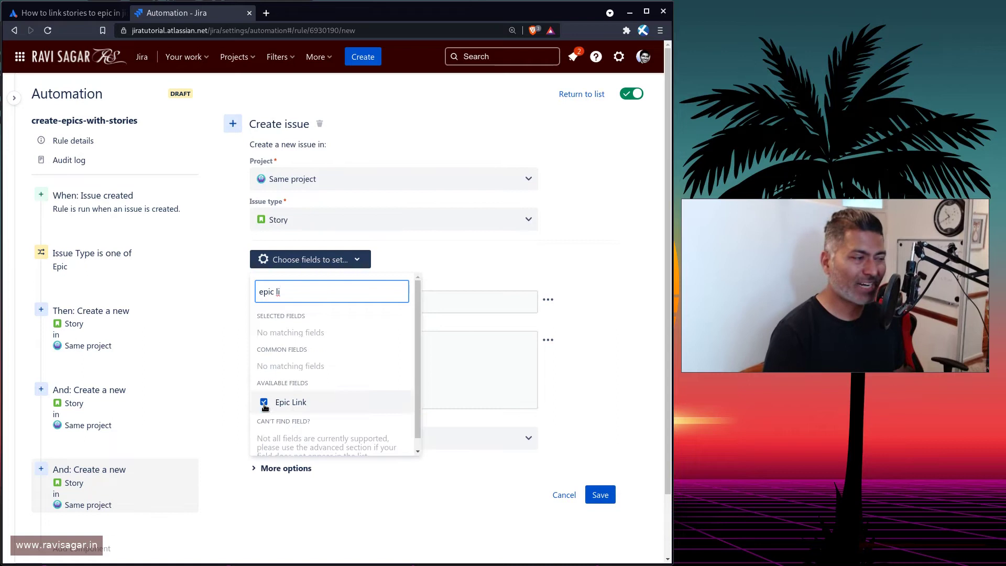
left_click(379, 546)
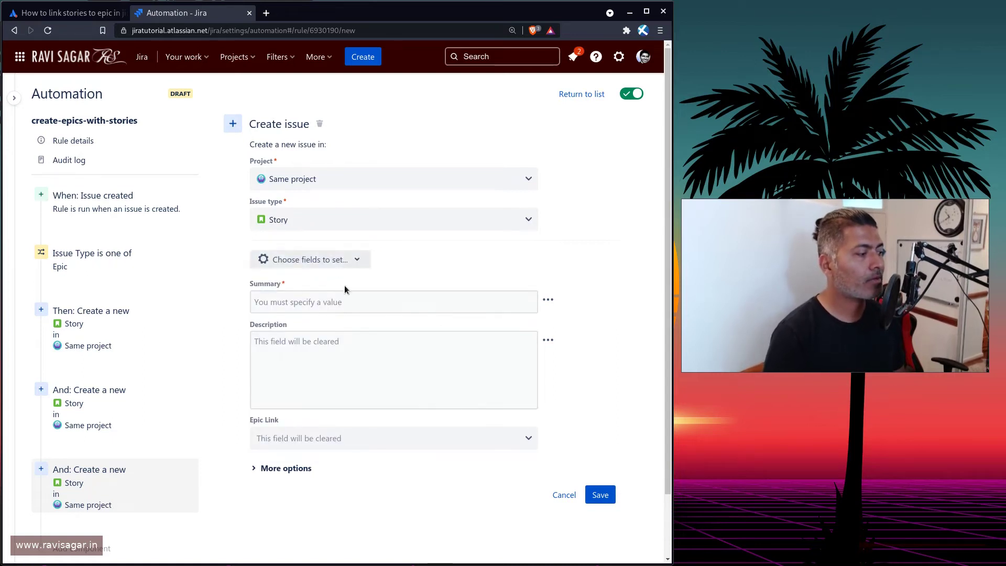
Give the story summary 'Story 3' and Epic Link 'Copy from trigger issue', then save.
left_click(334, 262)
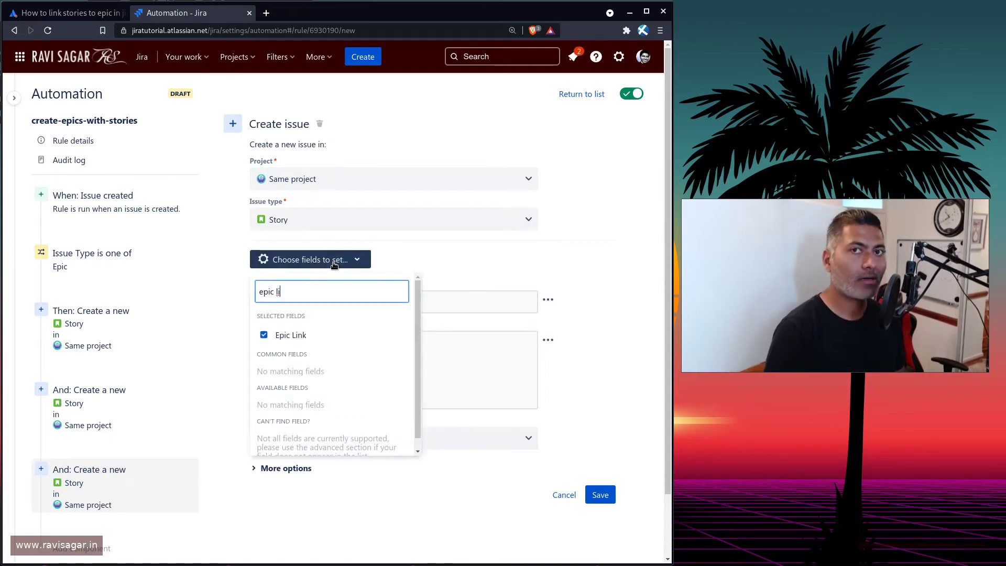
left_click(565, 305)
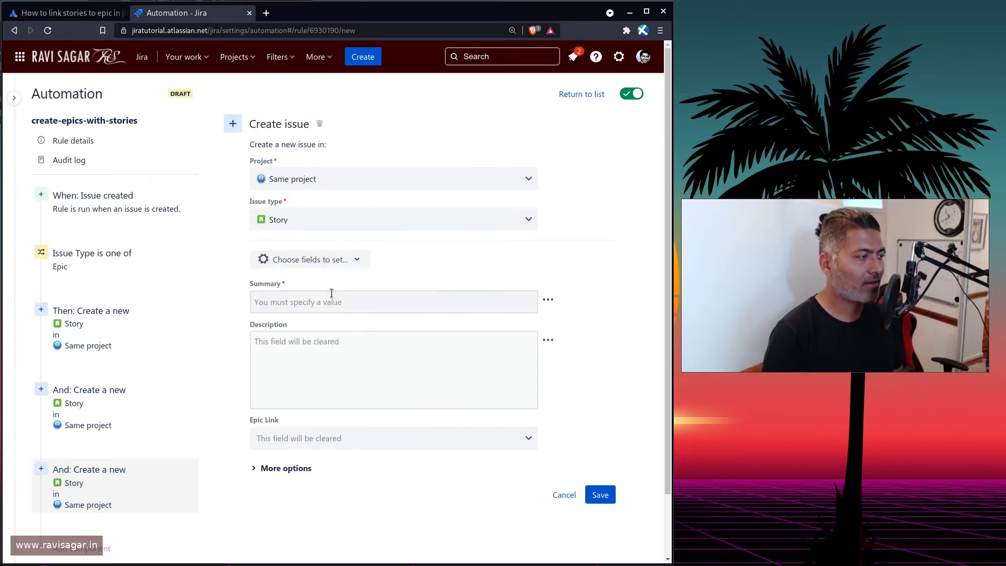
left_click(325, 301)
type("Stor")
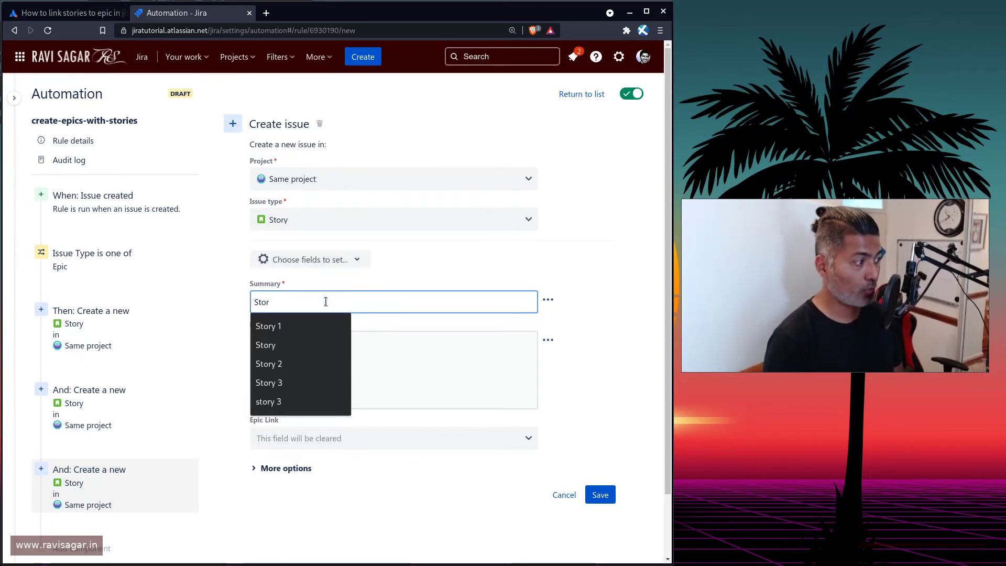
type("y 3")
left_click(595, 355)
left_click(319, 441)
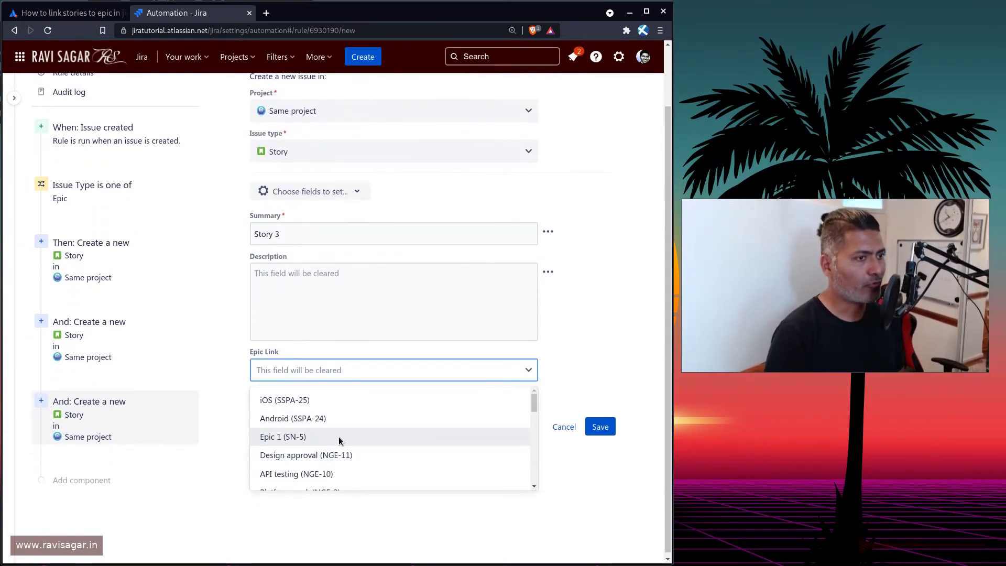
scroll(342, 436, "down", 5)
left_click_drag(532, 426, 534, 477)
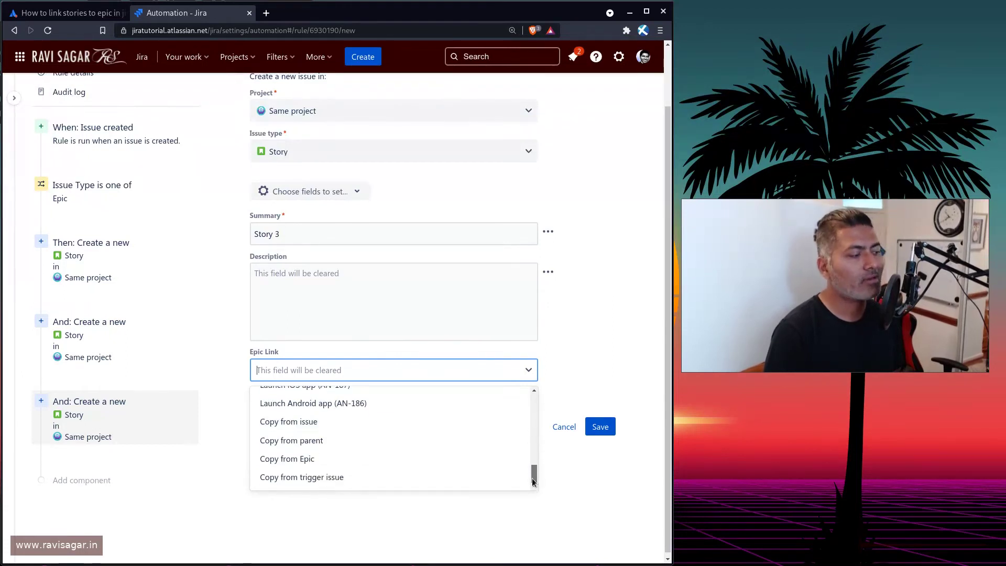
left_click(367, 475)
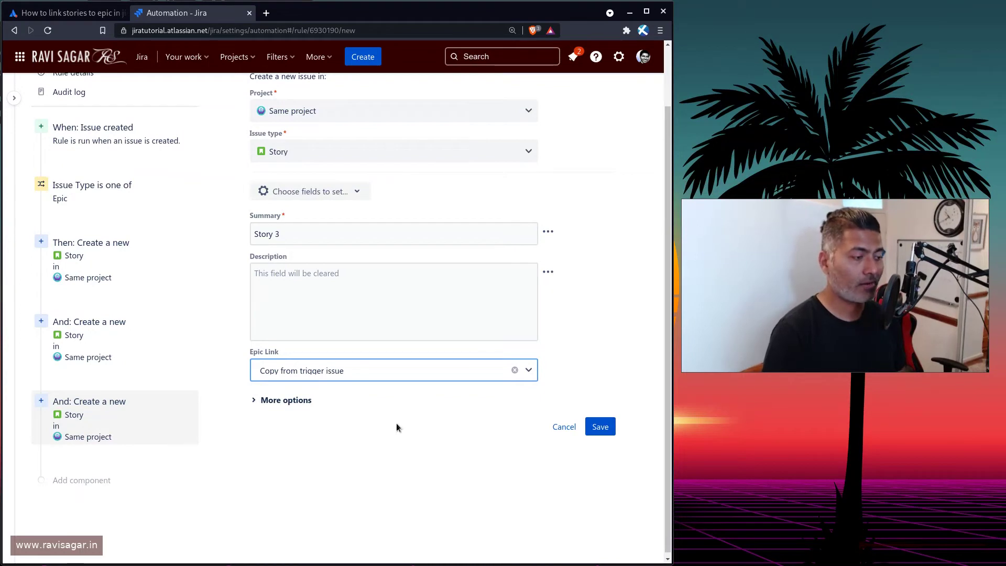
left_click(600, 427)
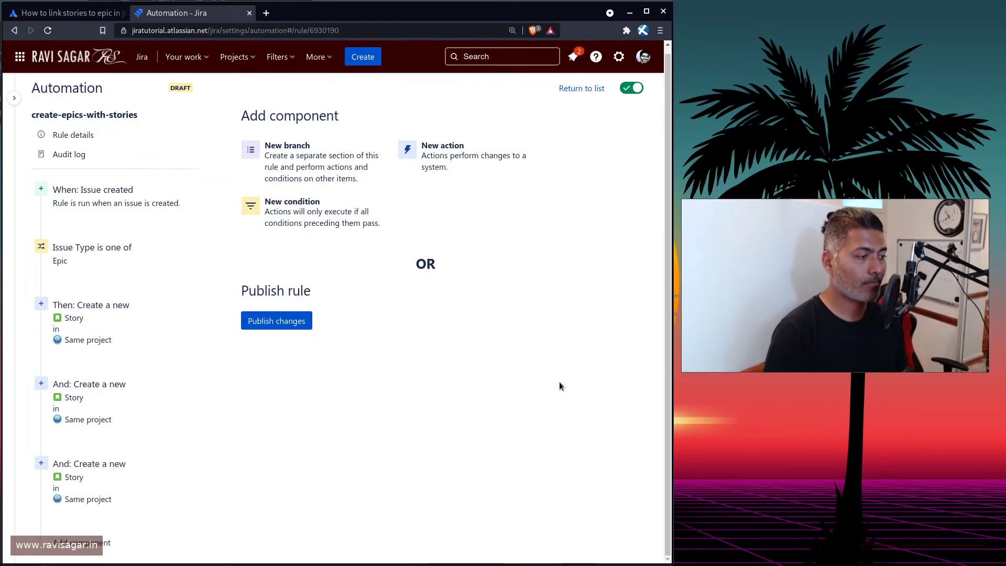
Publish the rule changes, then create the Android epic 'Another Epic' with summary 'Another Epic'.
left_click(278, 321)
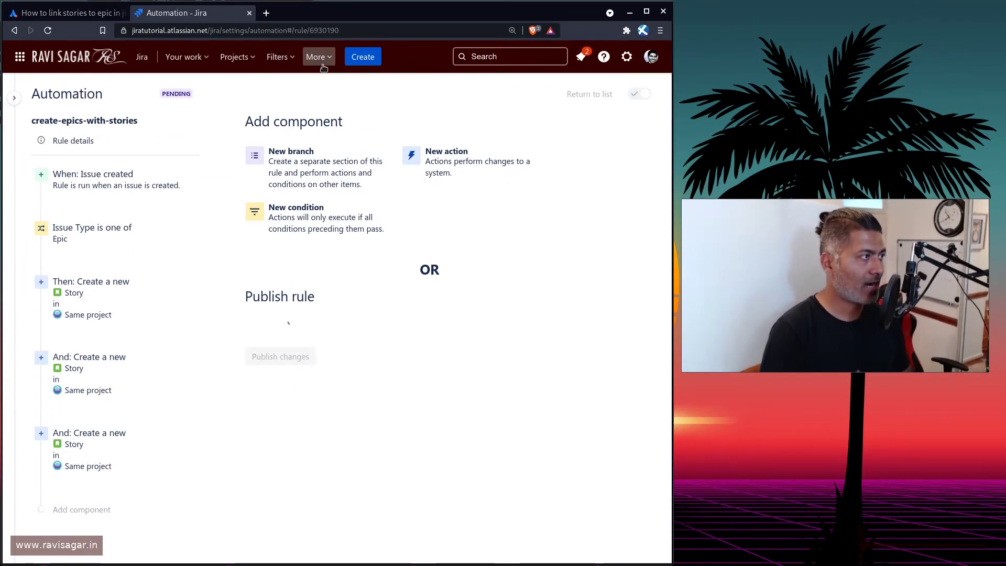
left_click(364, 57)
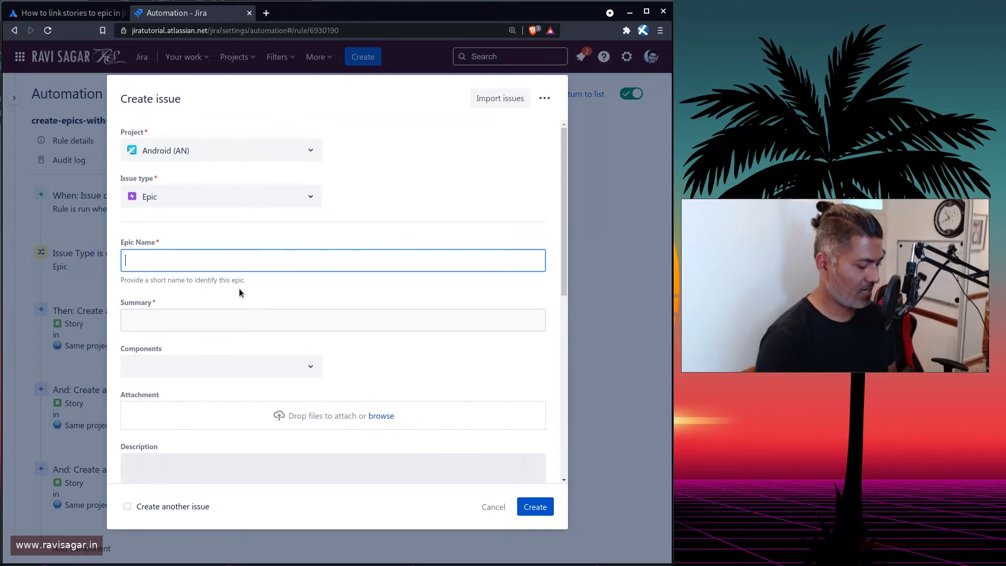
type("Another Epi")
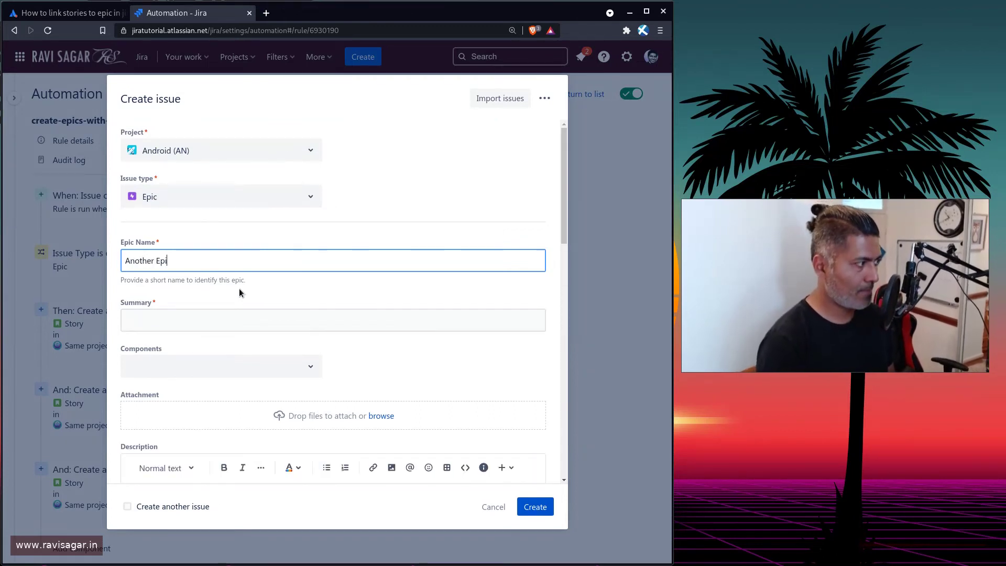
type("c")
left_click(191, 318)
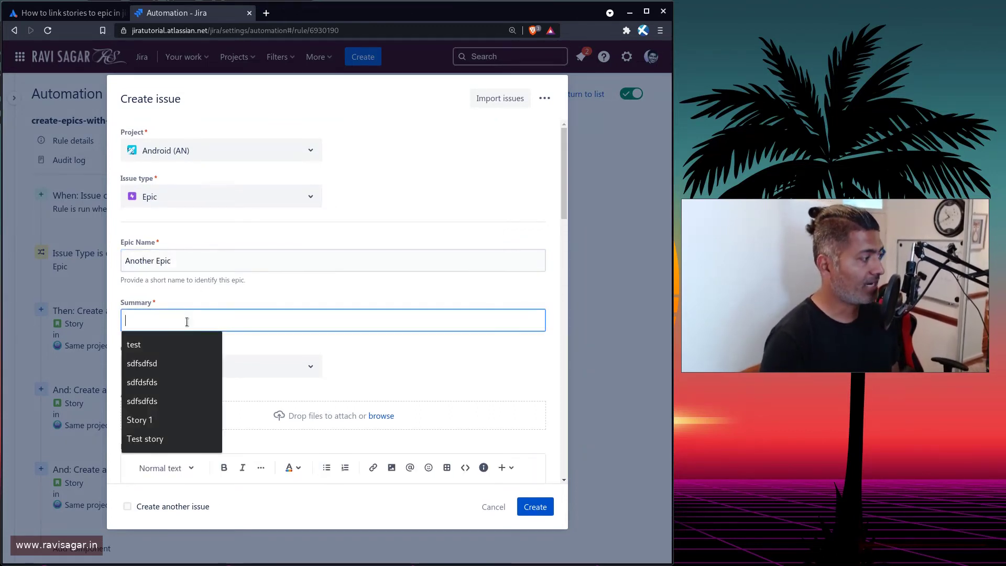
type("Another Epic")
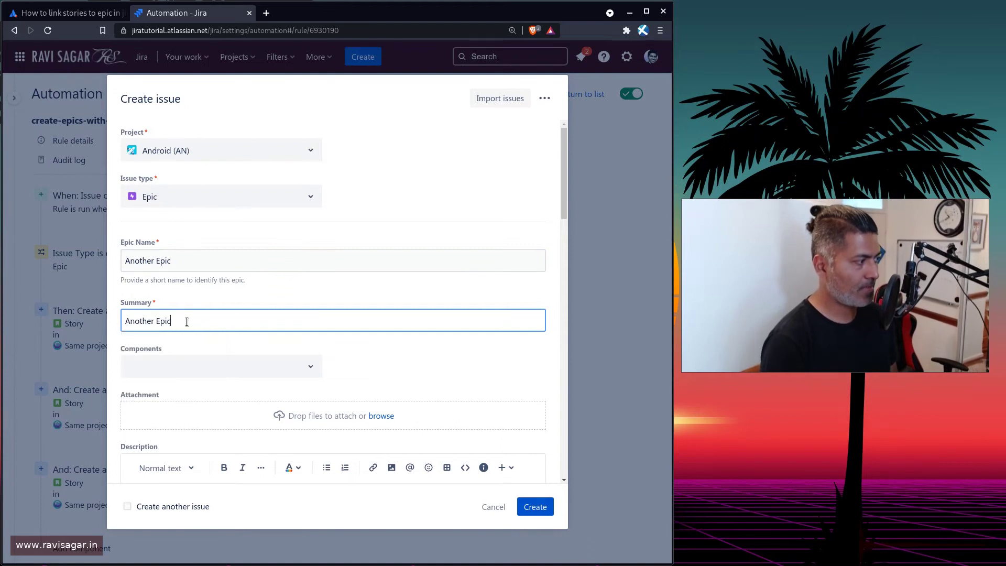
scroll(302, 321, "down", 15)
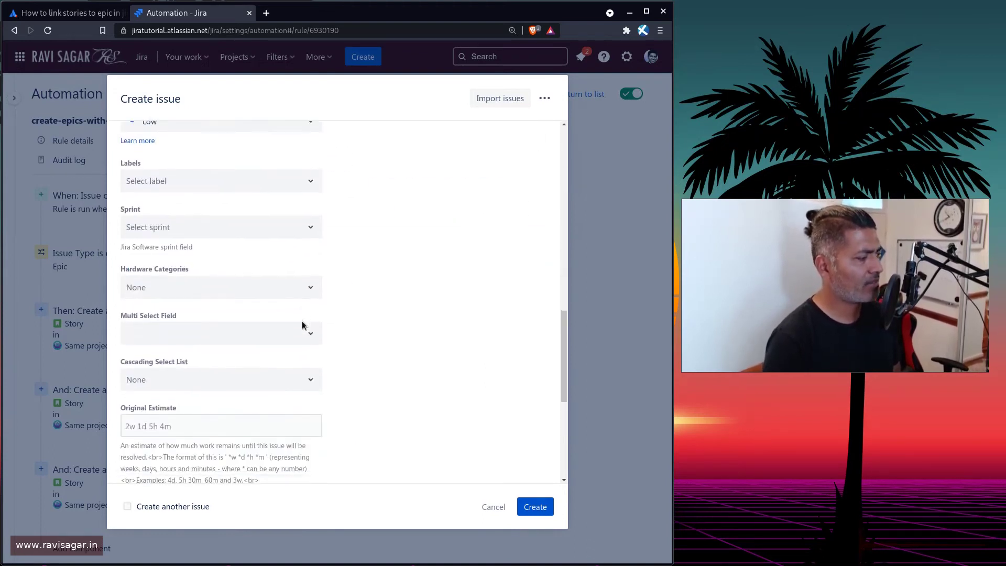
left_click(536, 509)
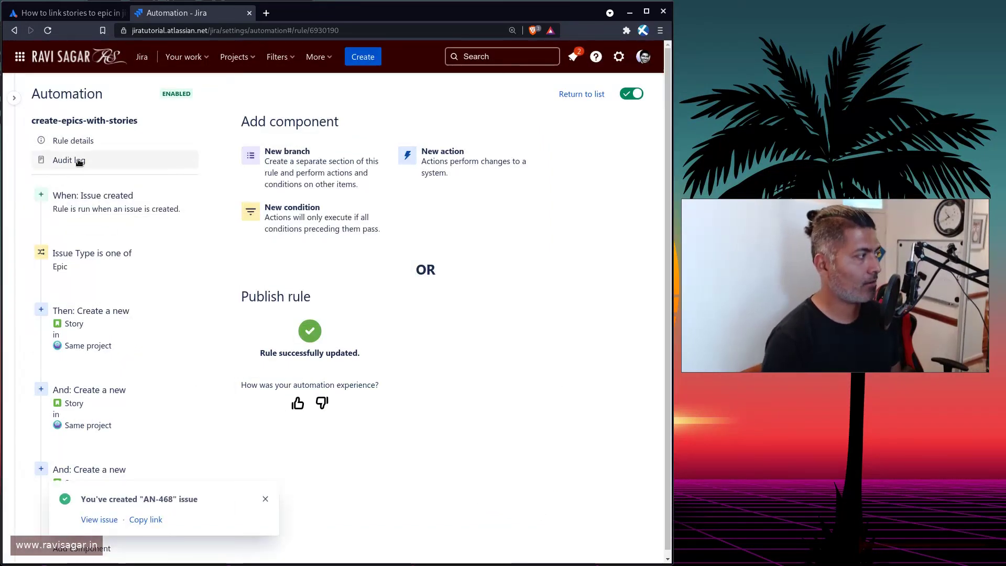
Check the audit log's newest SUCCESS run creating AN-469 to AN-471, then open AN-468.
left_click(79, 162)
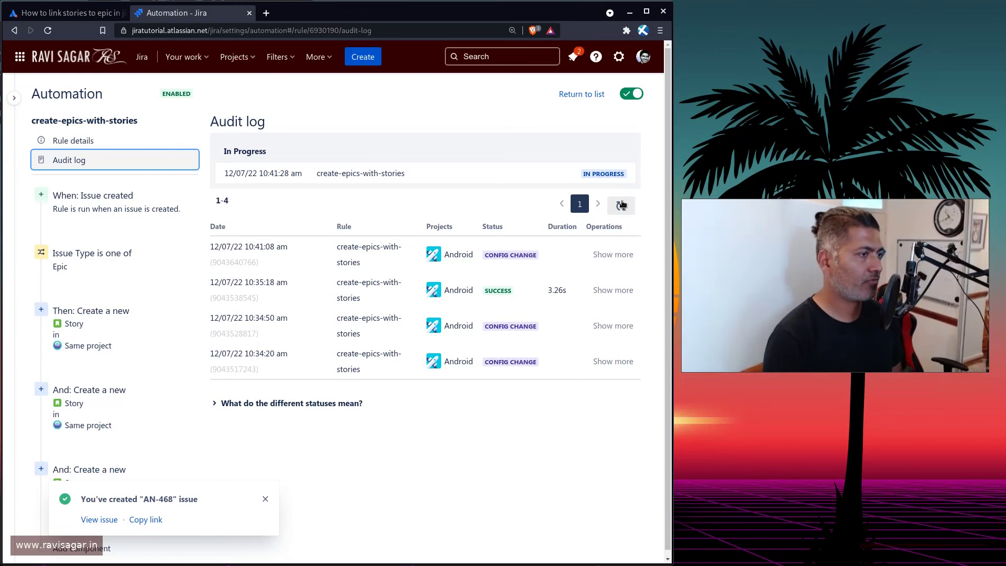
left_click(622, 204)
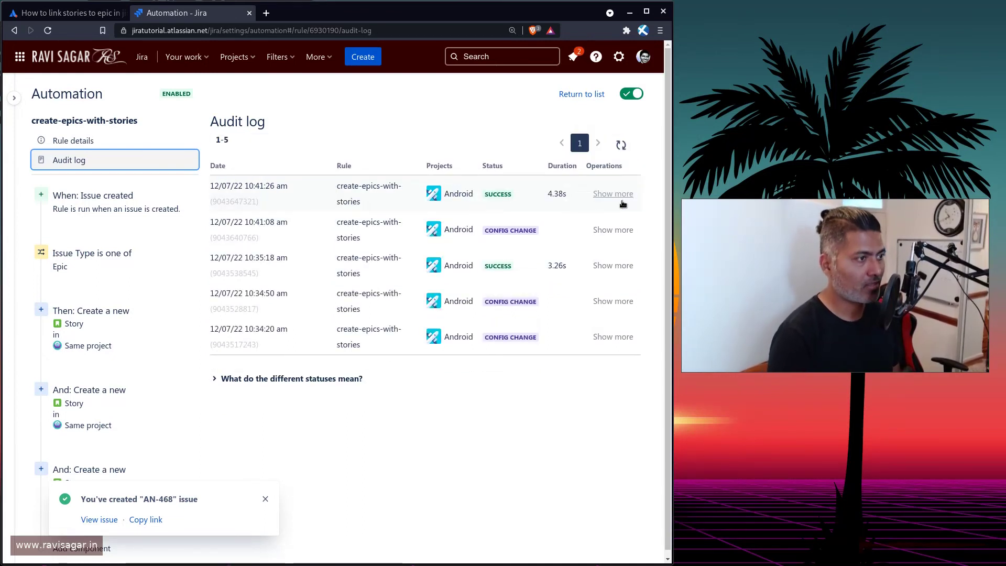
left_click(614, 195)
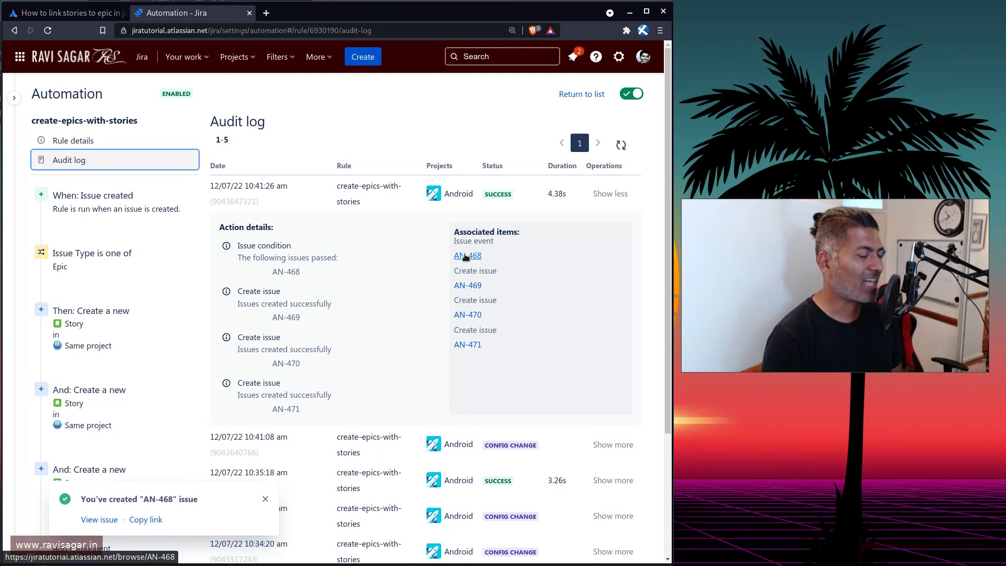
left_click(466, 257)
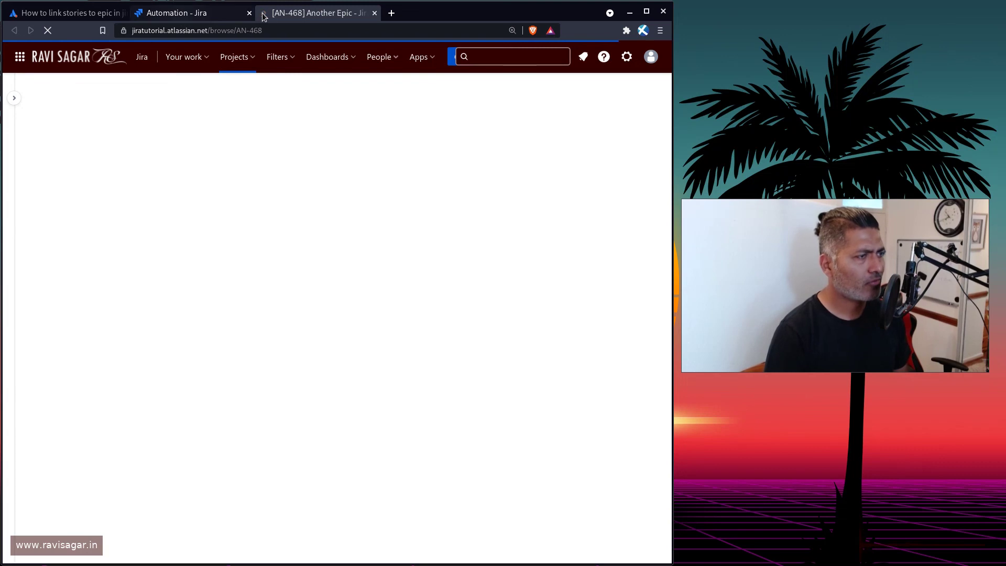
View the AN-468 'Another Epic' page listing Story 1, Story 2 and Story 3.
left_click(238, 13)
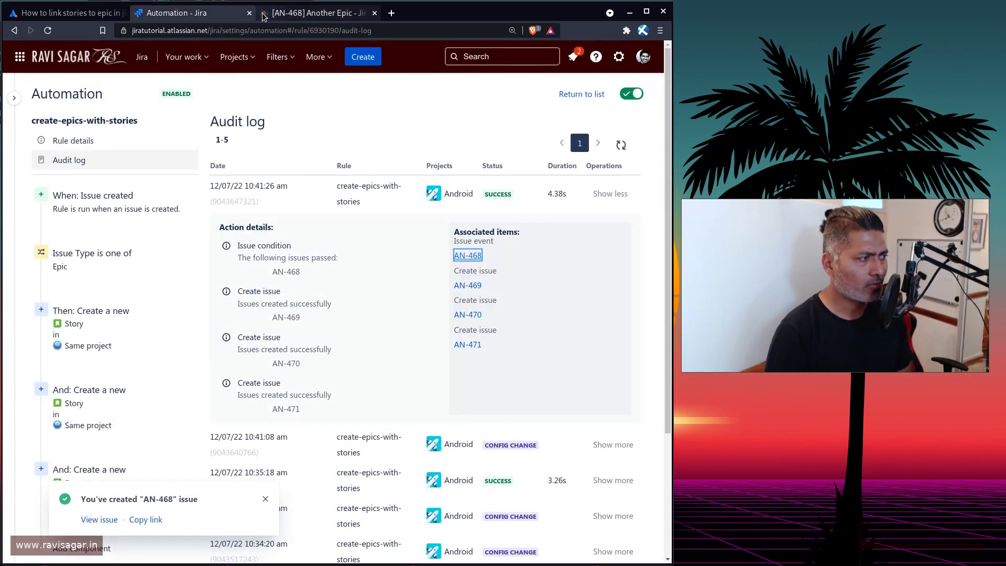
left_click(312, 14)
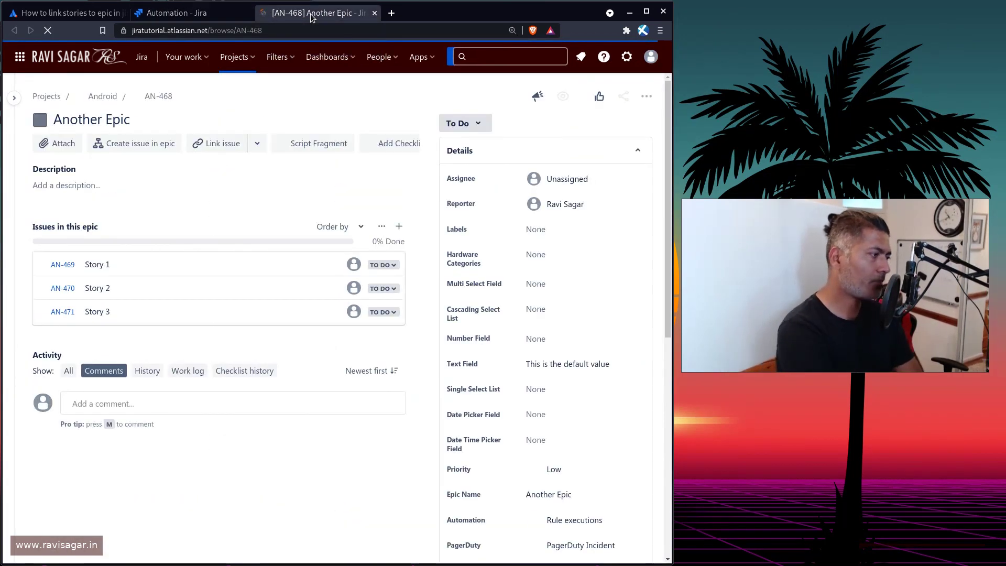